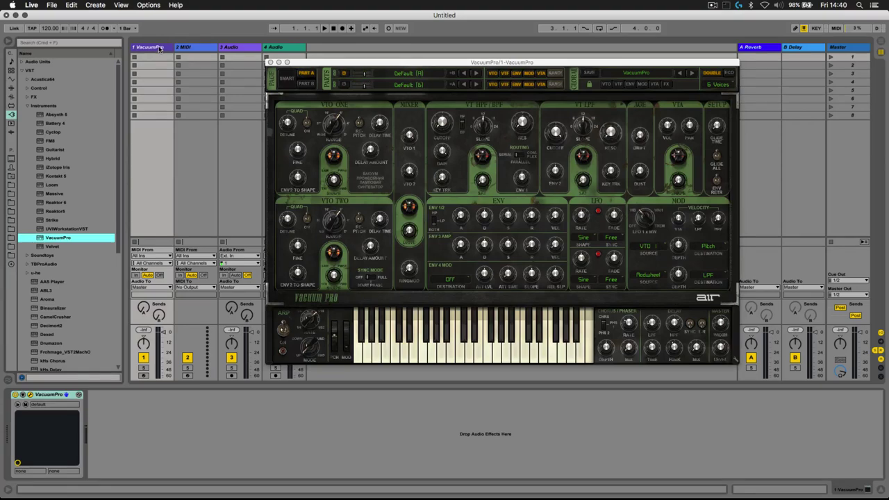
Position the VacuumPro window and switch it to its Smart page of eight macro knobs.
left_click(159, 49)
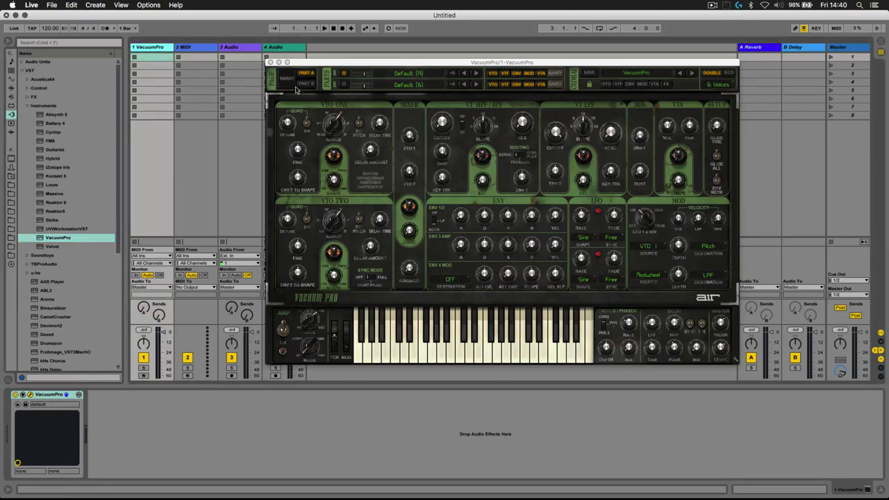
left_click_drag(404, 66, 399, 62)
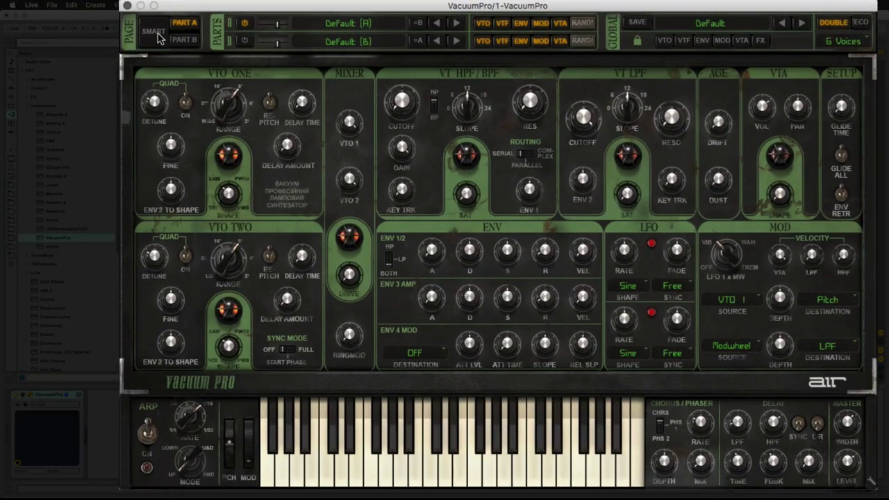
left_click(156, 35)
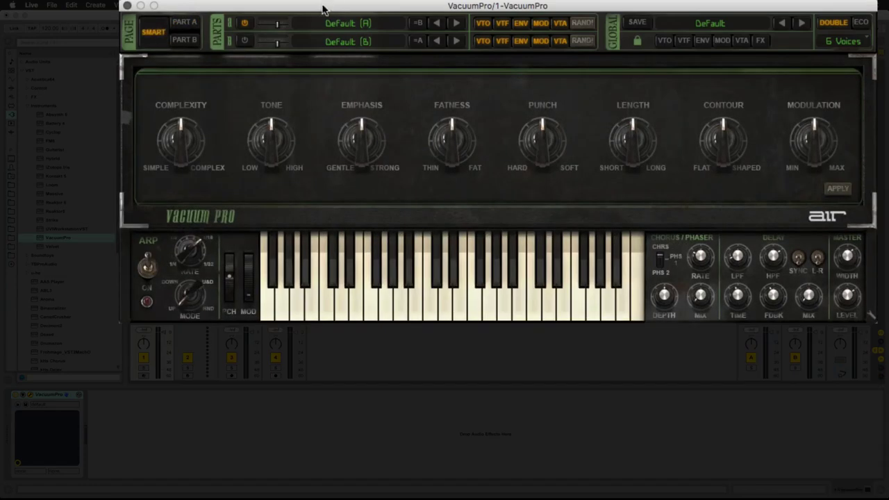
left_click_drag(323, 9, 325, 10)
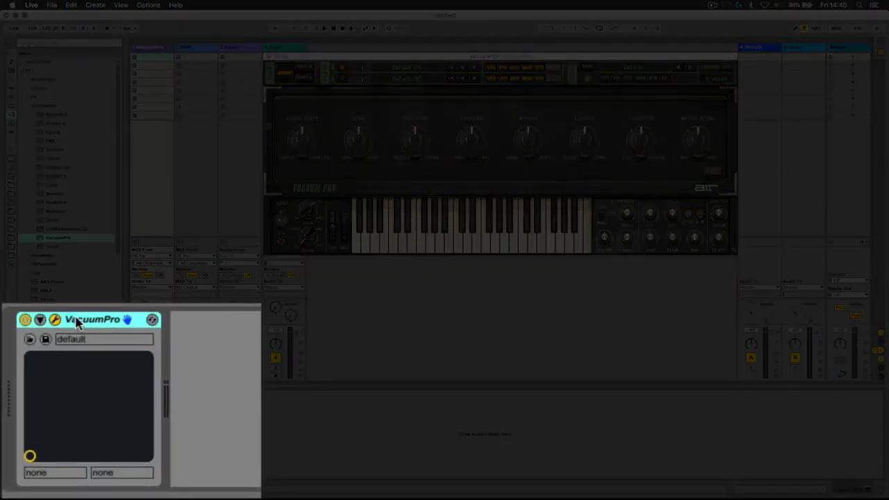
Expose the Complexity, Tone, Emphasis, Fatness, Punch, Length, Contour and Modulation knobs on the device panel.
left_click(40, 321)
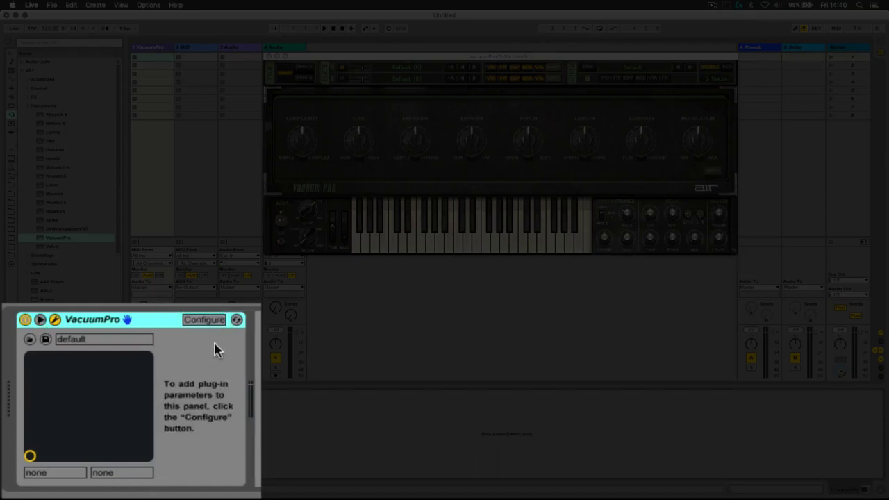
left_click(201, 324)
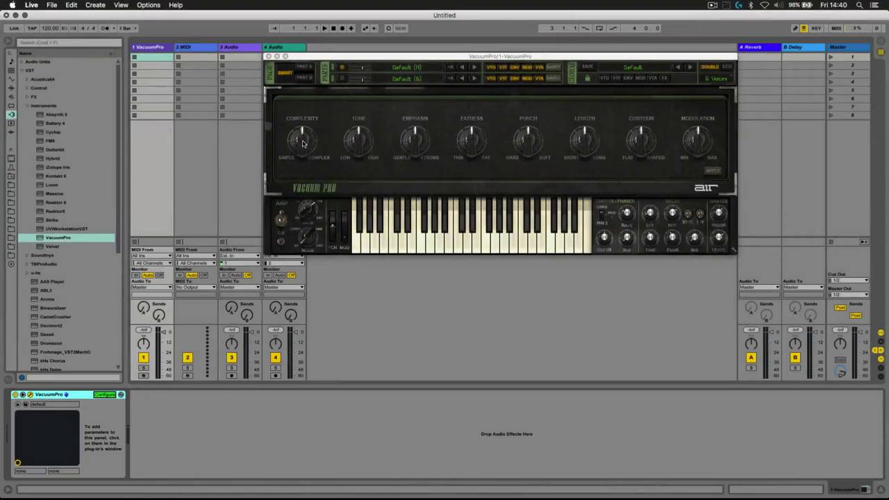
left_click(303, 141)
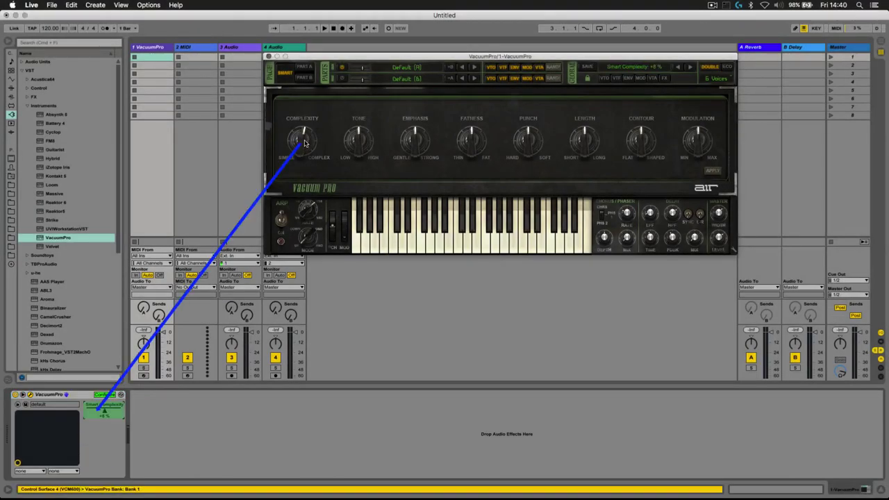
left_click(358, 141)
left_click(415, 141)
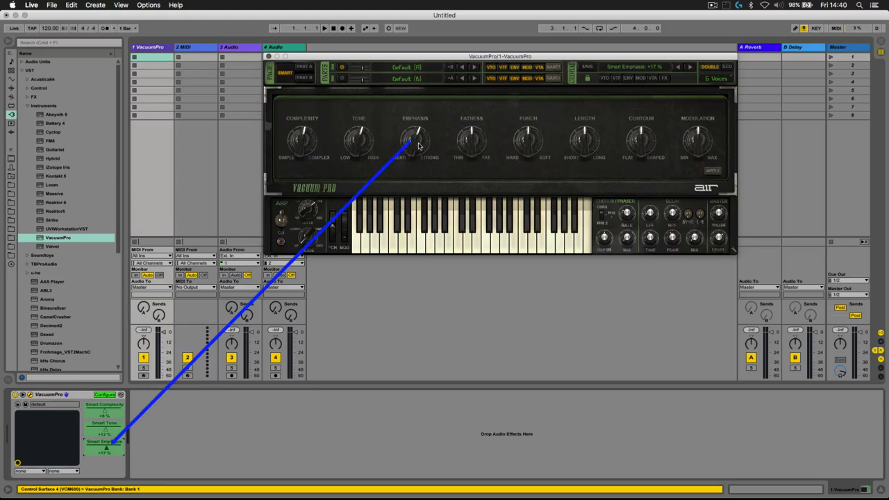
left_click(470, 145)
left_click(528, 144)
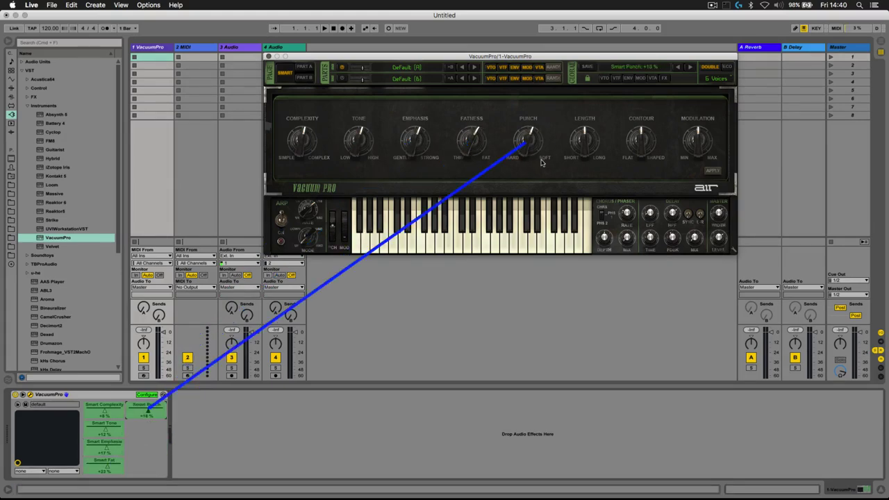
left_click(583, 143)
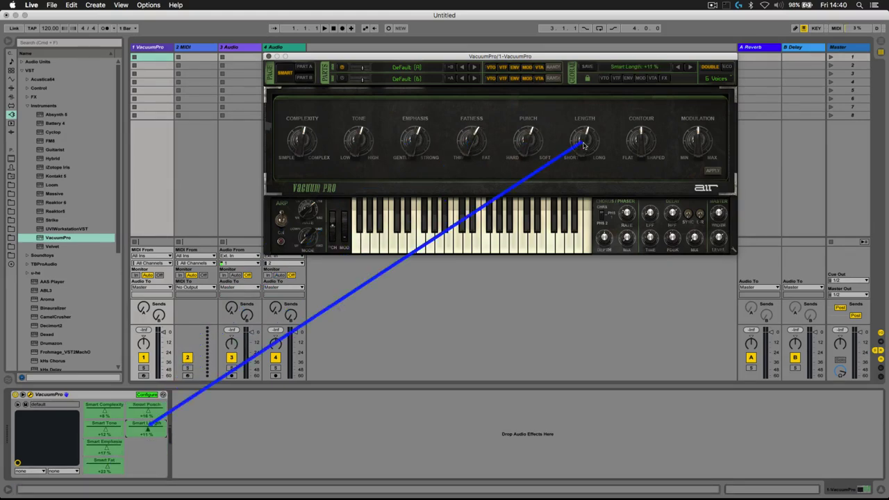
left_click(642, 146)
left_click(697, 141)
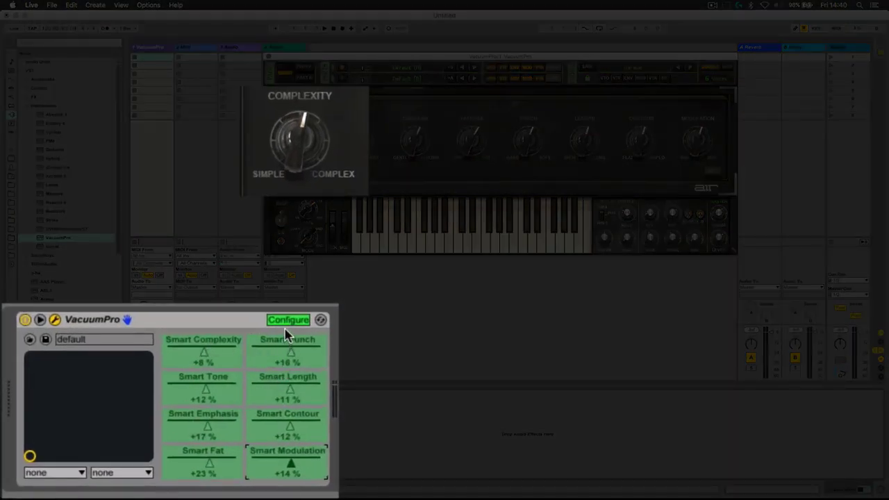
left_click(286, 321)
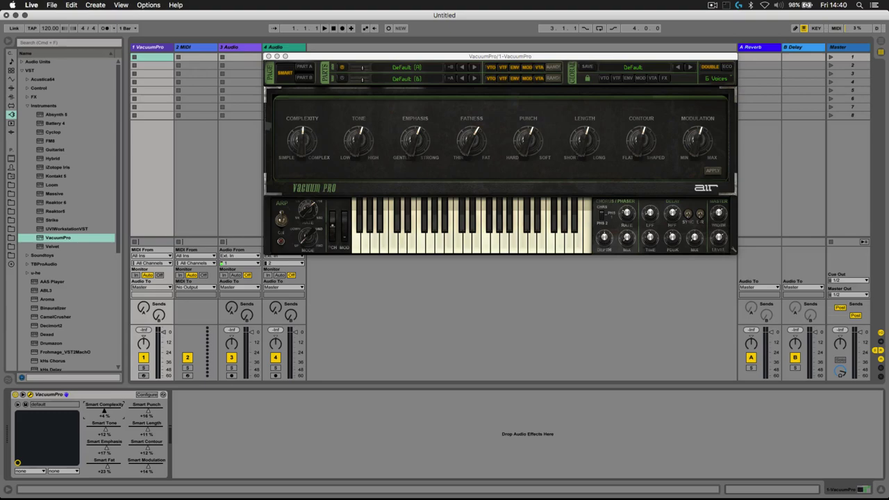
Group VacuumPro into an Instrument Rack and reveal its eight blank Macro knobs.
left_click(103, 395)
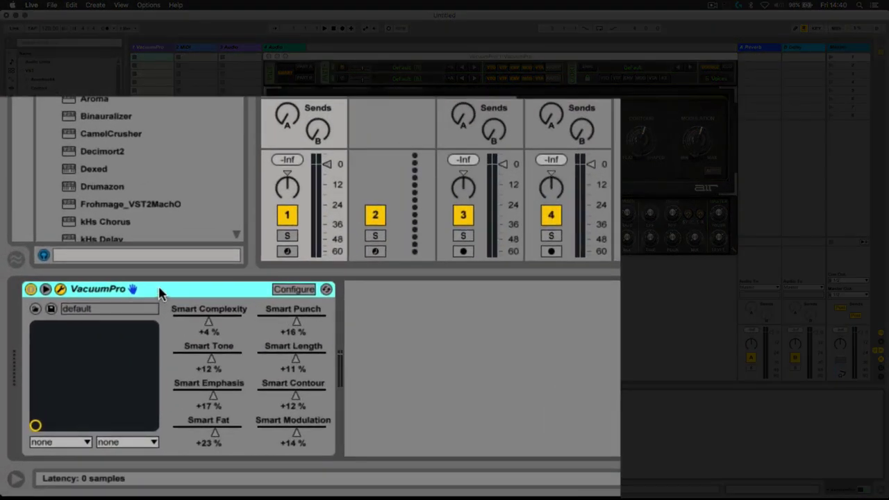
right_click(160, 293)
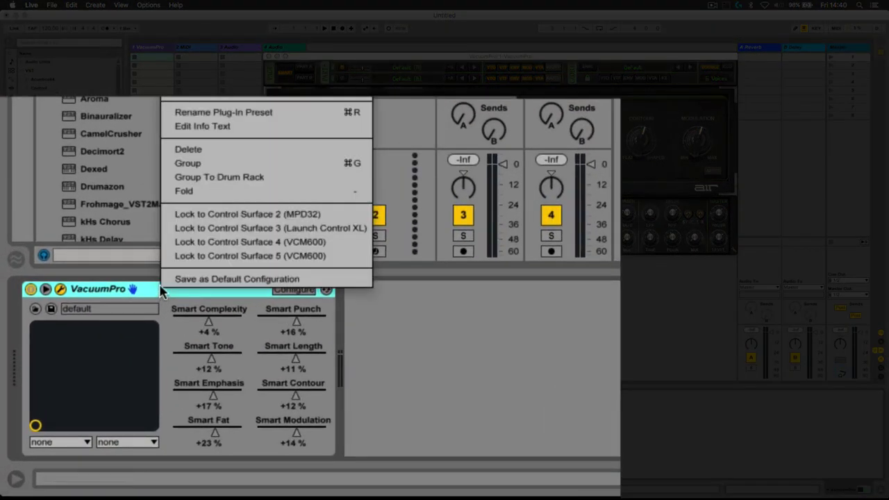
left_click(205, 163)
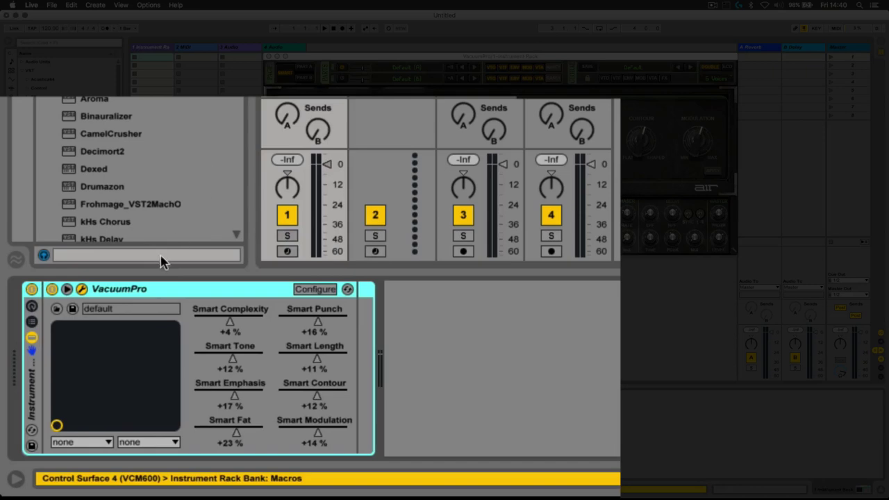
left_click(31, 323)
left_click(31, 323)
left_click(32, 306)
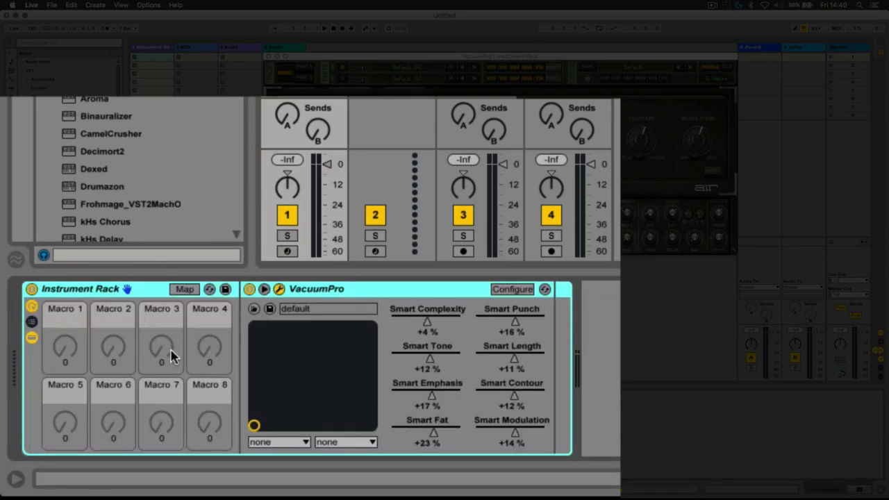
Map Smart Complexity, Tone, Emphasis and Fat to Macros 1–4.
right_click(427, 332)
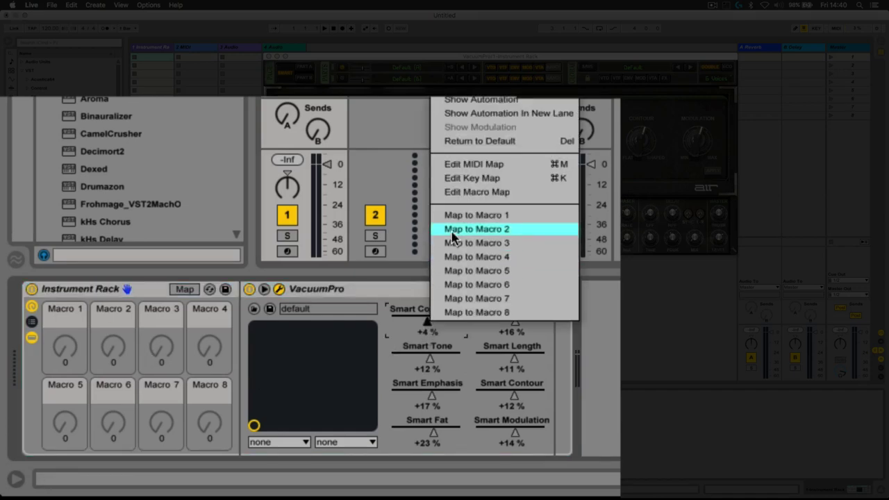
left_click(464, 215)
right_click(431, 363)
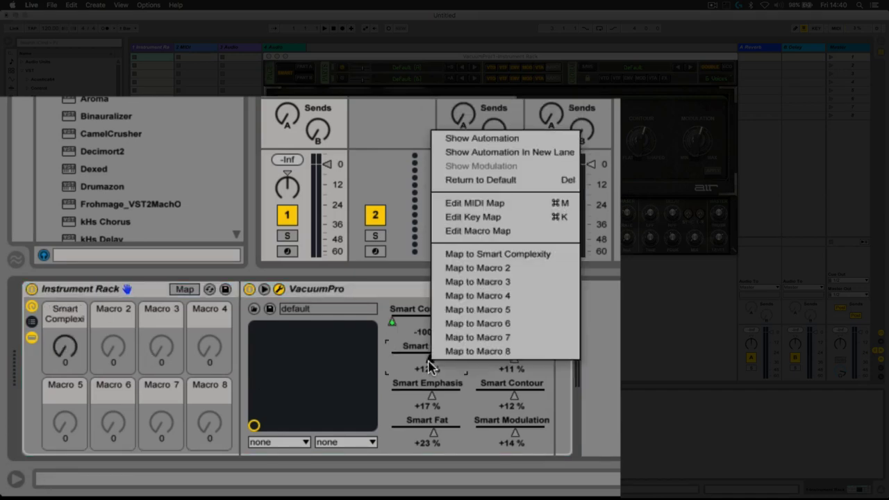
left_click(461, 264)
right_click(432, 401)
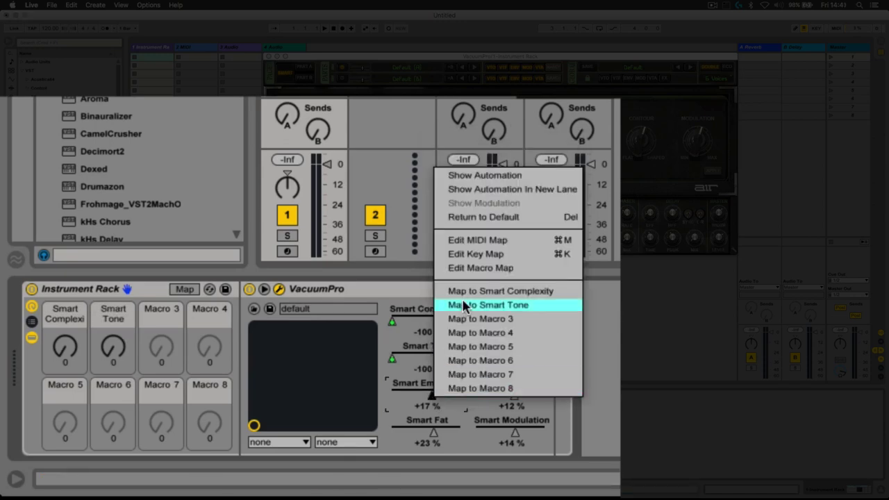
left_click(473, 318)
right_click(432, 425)
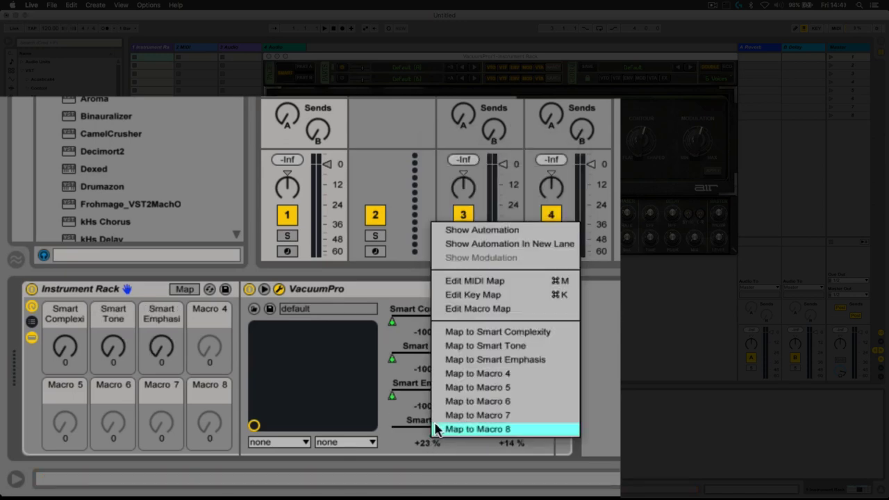
left_click(452, 374)
Map Smart Punch, Length, Contour and Modulation to Macros 5–8.
right_click(514, 322)
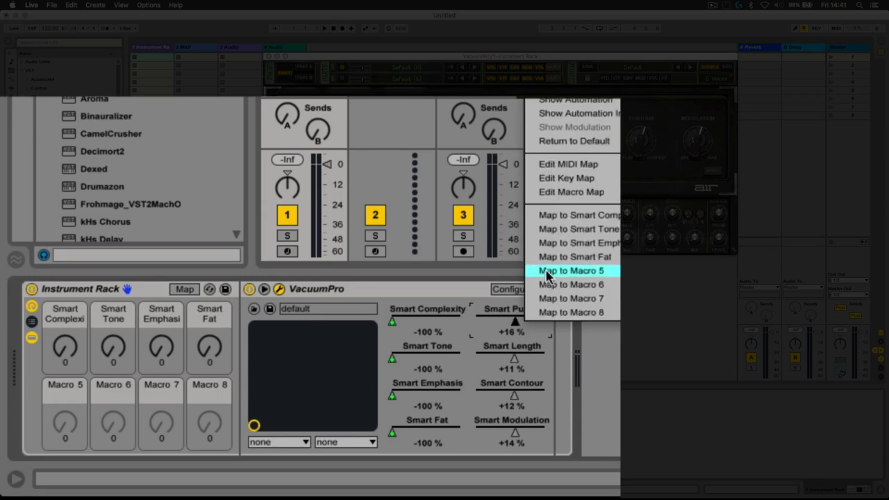
left_click(558, 272)
right_click(515, 359)
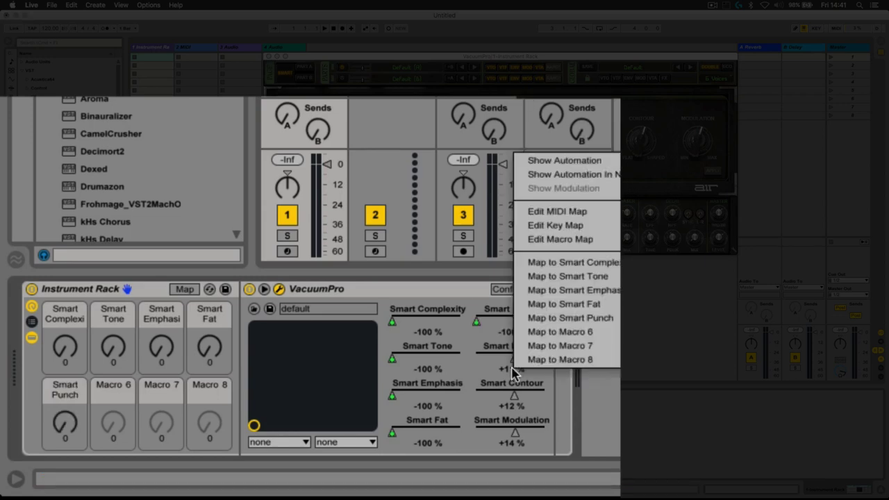
left_click(544, 340)
right_click(515, 395)
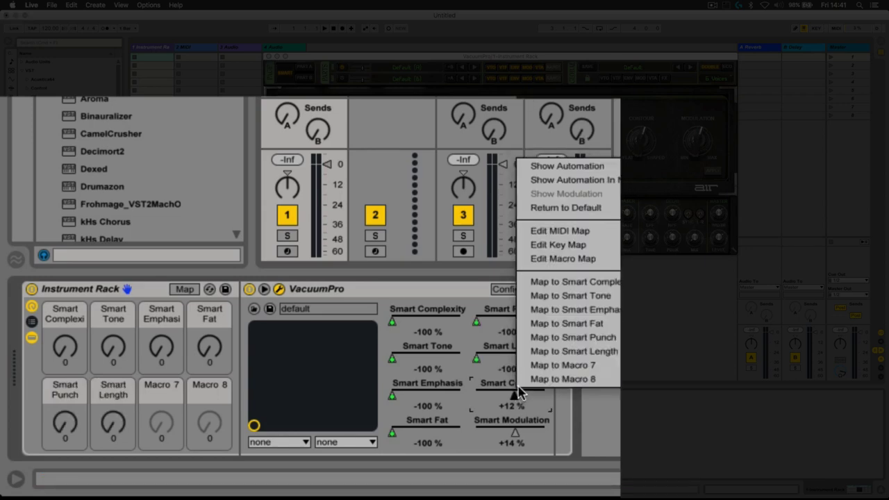
left_click(549, 366)
right_click(514, 432)
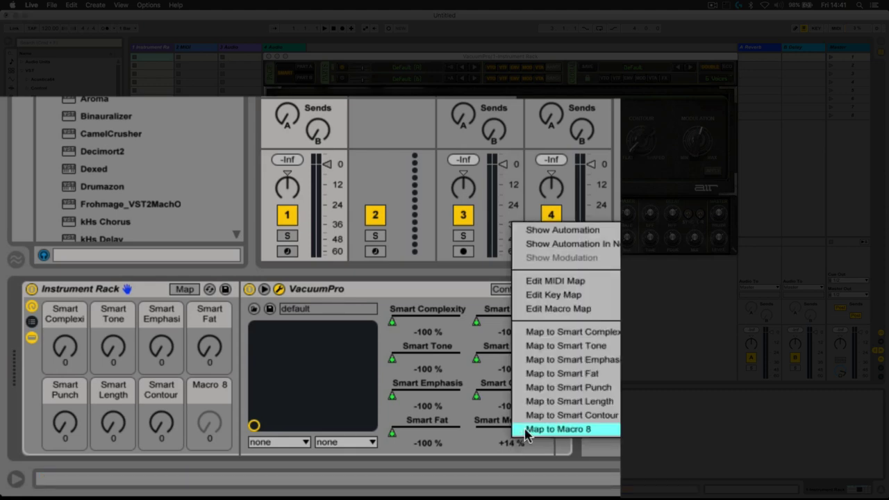
left_click(549, 427)
Set the Smart Complexity, Tone, Emphasis and Fat macros to 64.
left_click(65, 346)
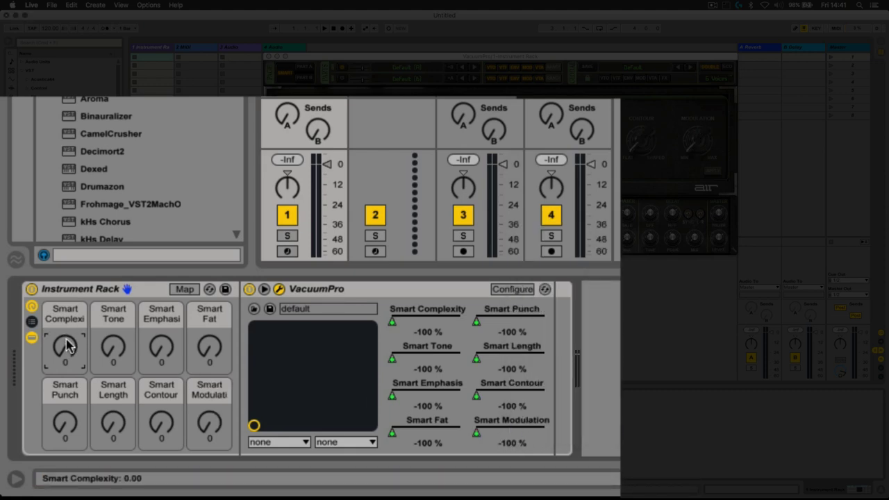
type("64")
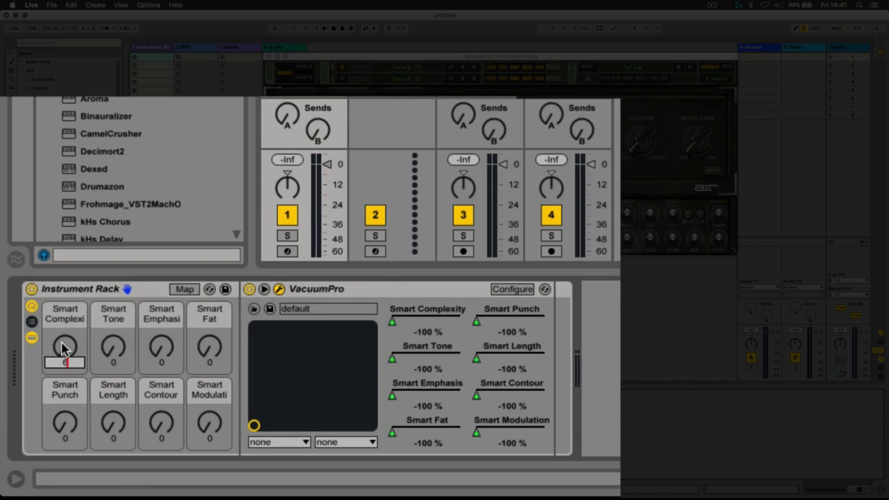
left_click(113, 344)
type("64")
left_click(166, 347)
type("64")
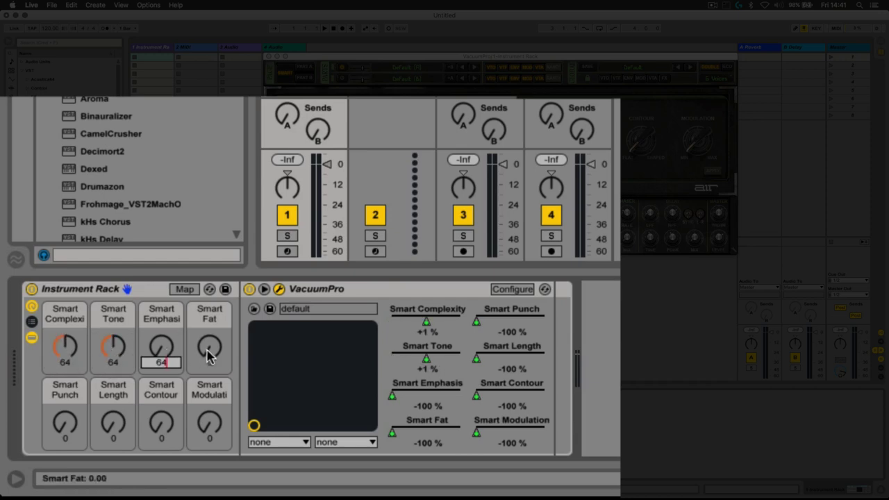
left_click(205, 350)
type("64")
Set the Smart Punch, Length, Contour and Modulation macros to 64, then test-turn Smart Complexity.
left_click(66, 427)
type("64")
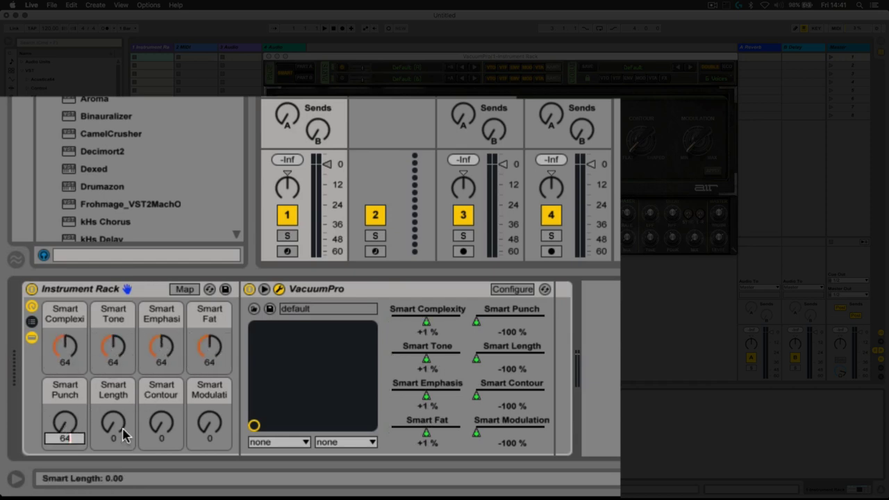
left_click(113, 426)
type("64")
left_click(166, 427)
type("64")
left_click(209, 432)
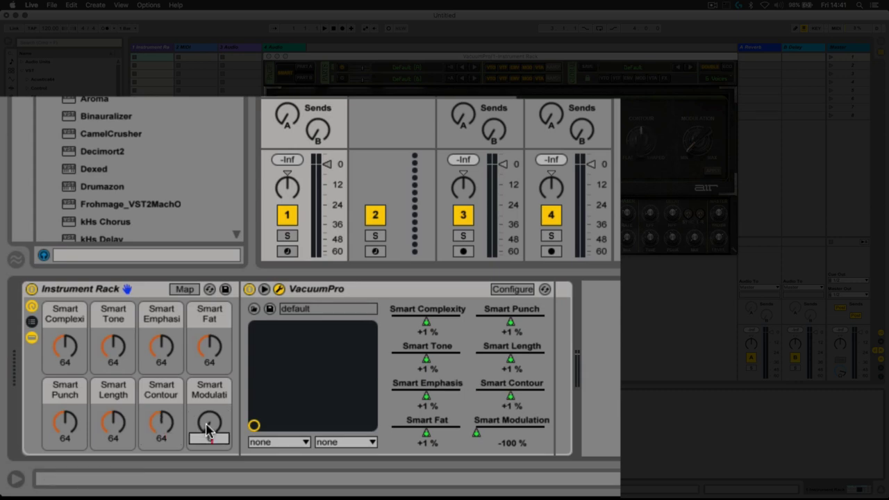
type("64")
key("Return")
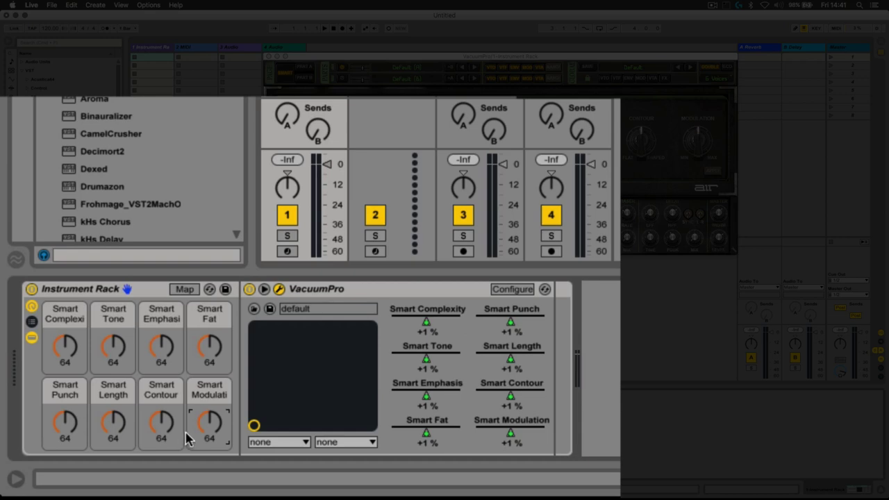
mouse_move(66, 351)
left_mouse_down()
mouse_move(66, 326)
mouse_move(66, 376)
mouse_move(66, 351)
mouse_move(68, 361)
left_mouse_up()
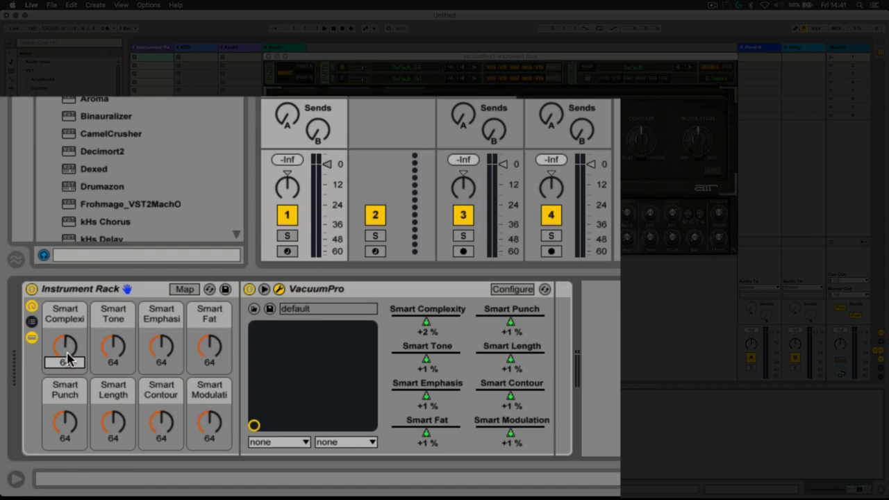
Colour Smart Complexity orange, Smart Tone and Smart Emphasis yellow, and Smart Fat light orange.
right_click(72, 310)
left_click(85, 283)
right_click(92, 309)
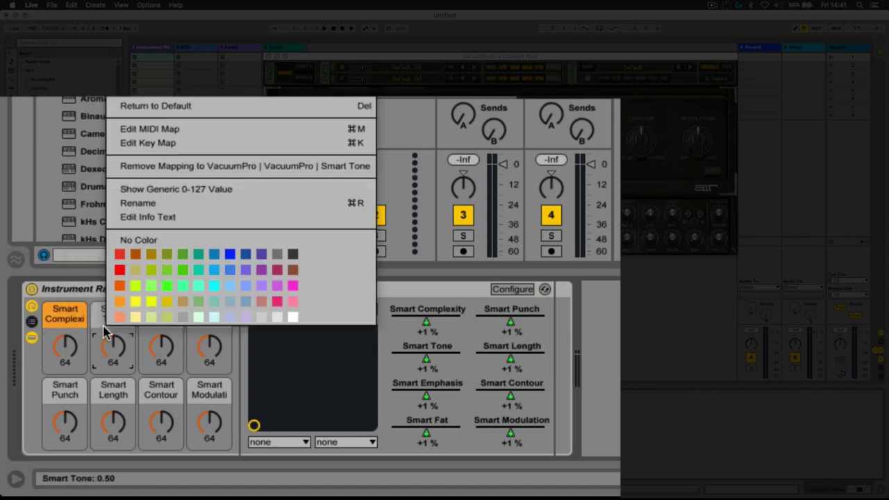
left_click(129, 300)
right_click(162, 320)
left_click(202, 300)
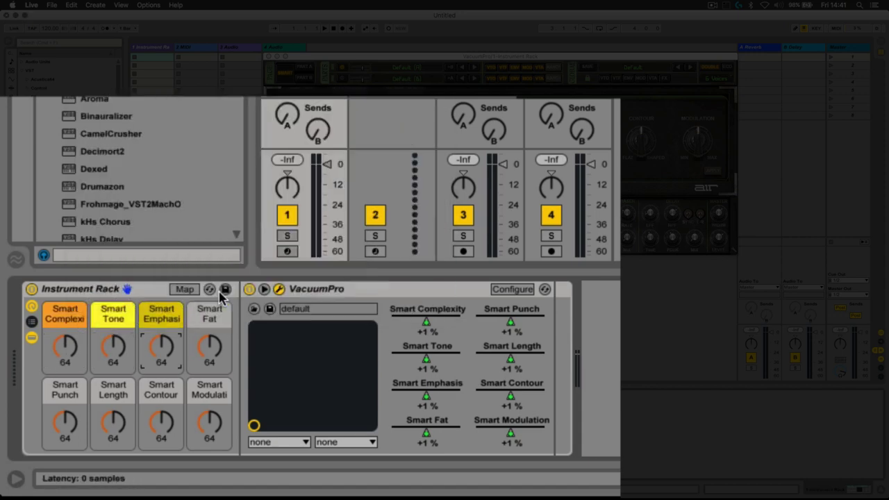
right_click(218, 323)
left_click(293, 295)
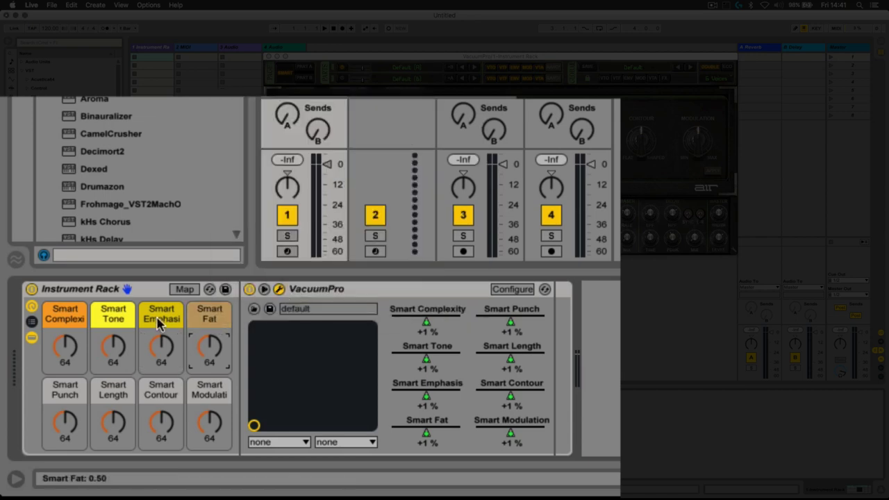
In Map mode, narrow Smart Complexity to 0.30–0.69 and raise the Smart Emphasis minimum.
left_click(184, 289)
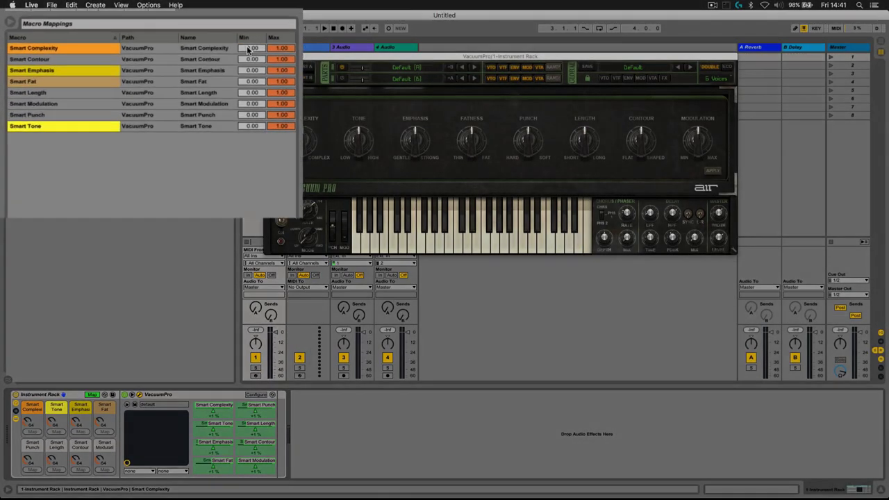
left_click(200, 62)
left_click_drag(435, 69, 435, 74)
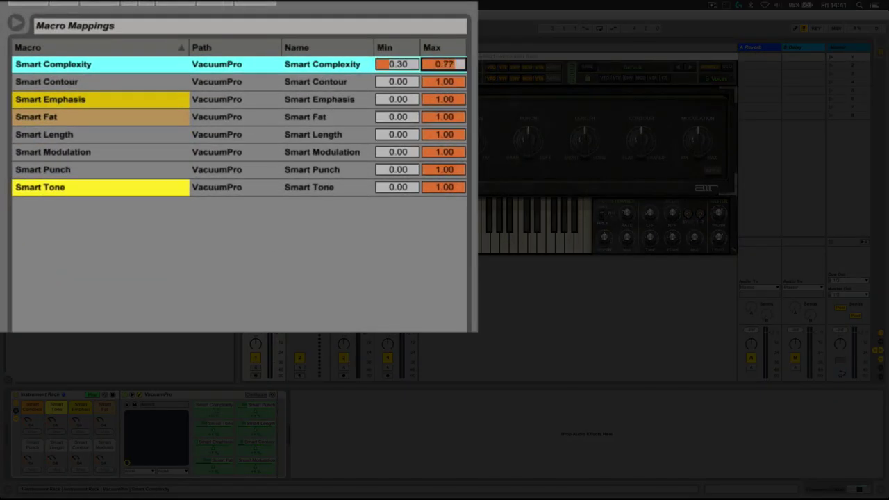
left_click_drag(416, 102, 416, 100)
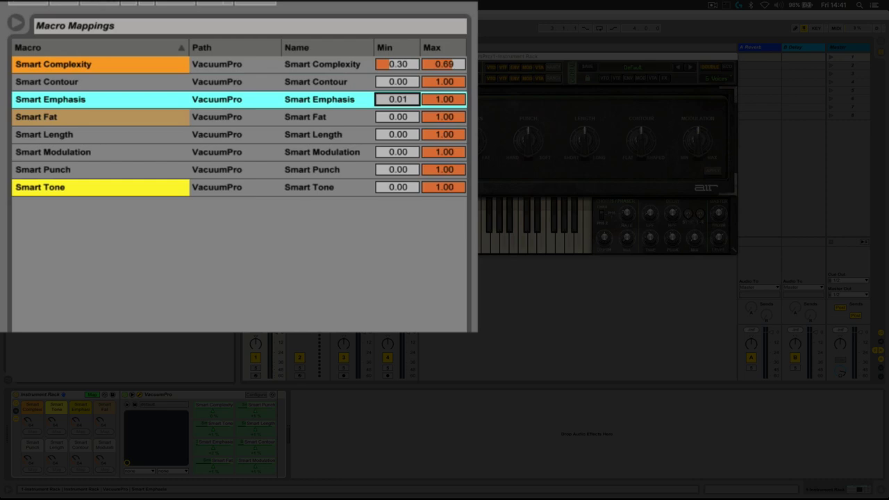
left_click(436, 102)
left_click_drag(416, 101, 416, 98)
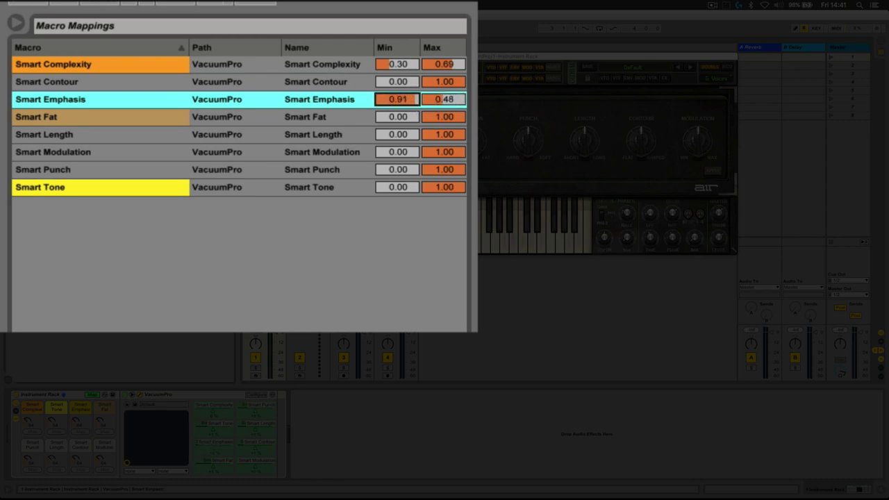
Cap Length at 0.88, limit Punch 0.34–0.60, Tone 0.33–0.52, Modulation 0.30–0.80, then exit Map.
left_click_drag(398, 135, 449, 146)
left_click_drag(413, 171, 458, 179)
left_click_drag(403, 190, 439, 200)
left_click_drag(417, 156, 440, 148)
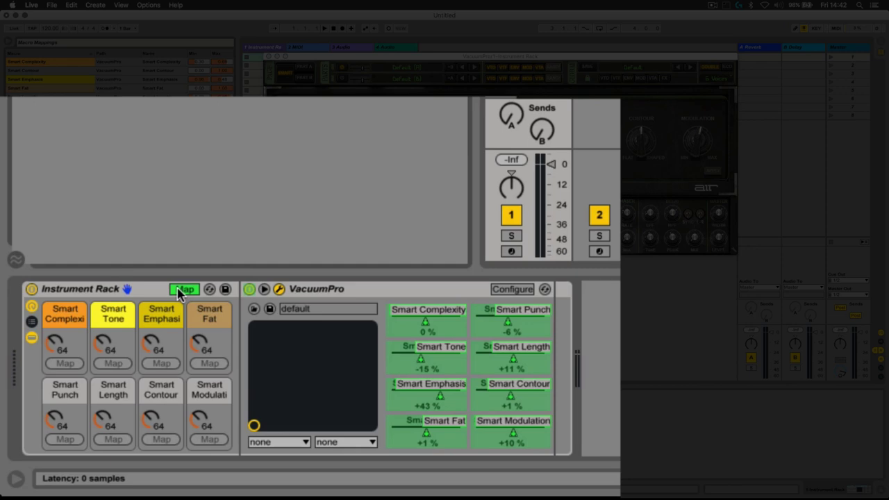
left_click(92, 393)
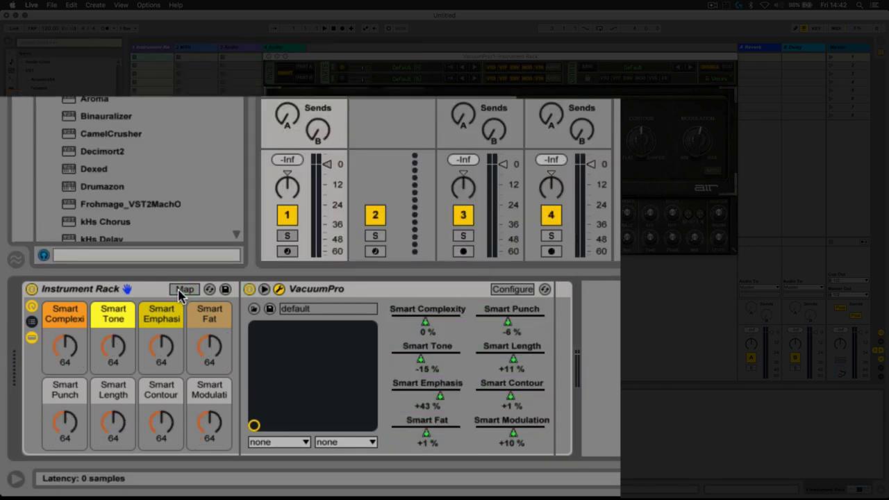
Hide the VacuumPro chain and start renaming the rack to 'My Vaccum Config'.
left_click(32, 339)
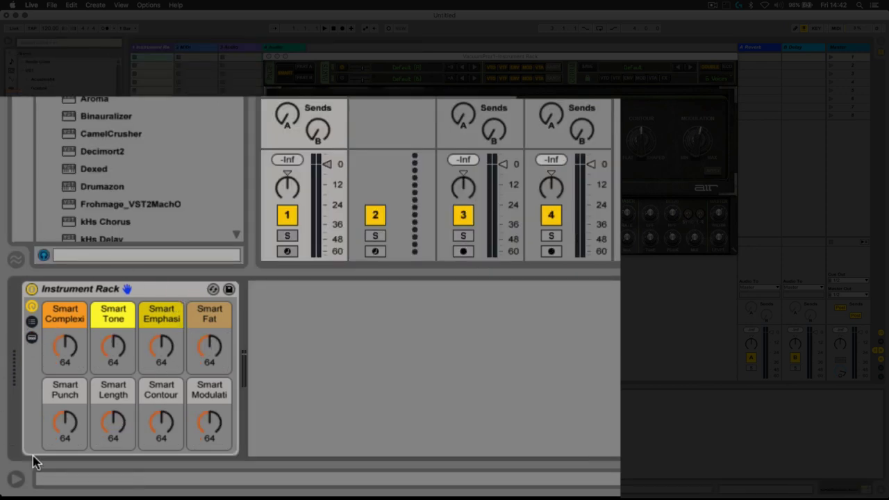
left_click(78, 289)
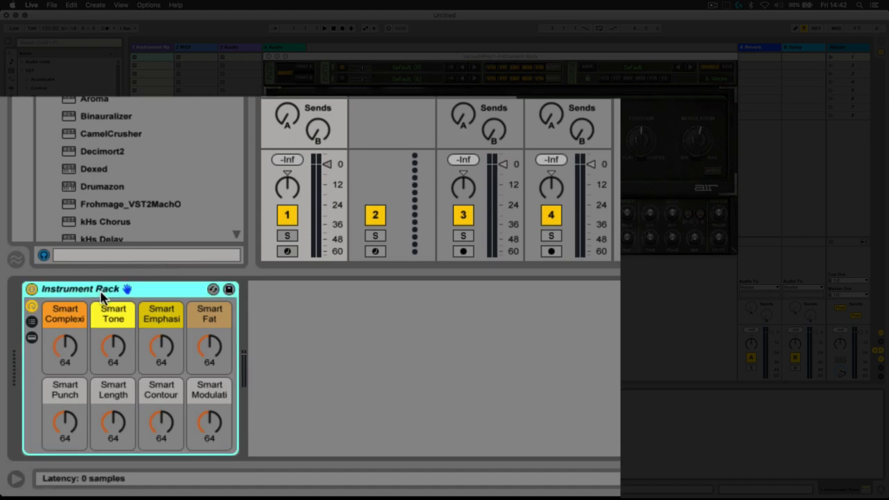
right_click(106, 291)
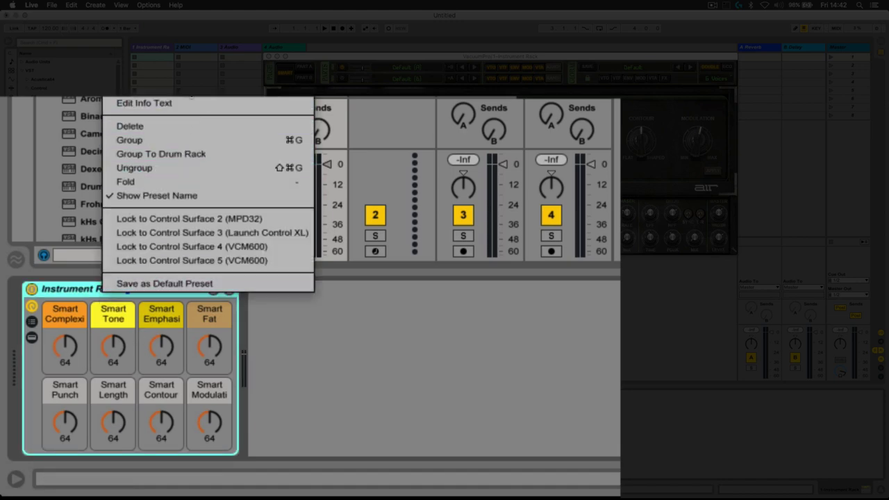
key("super+r")
type("M")
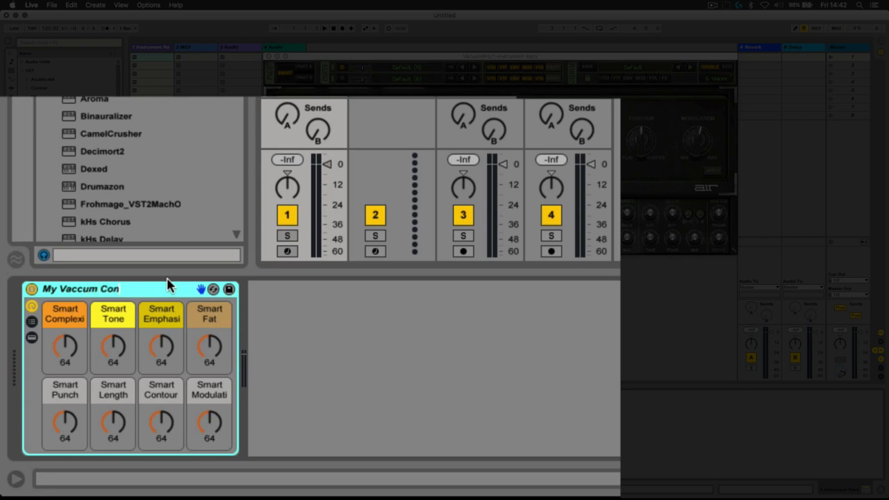
Confirm the rack name 'My Vaccum Config' and save it as preset 'My Vaccum Config.adg'.
key("Return")
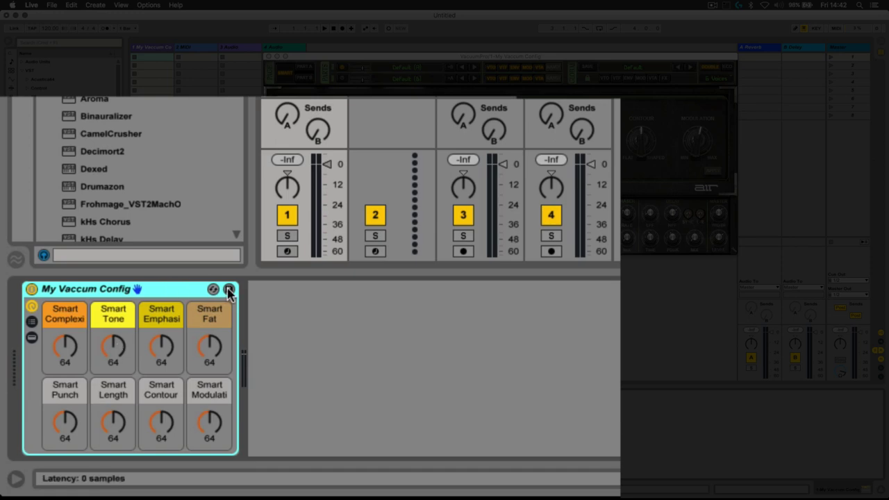
left_click(229, 290)
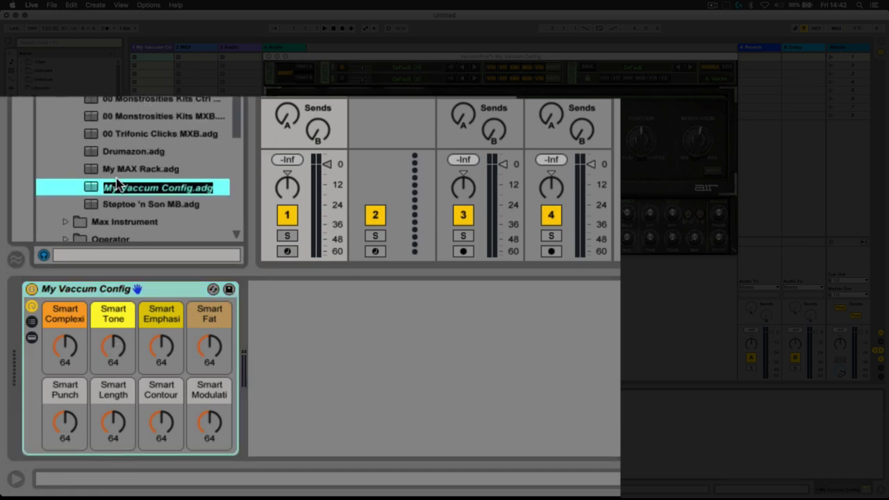
key("Return")
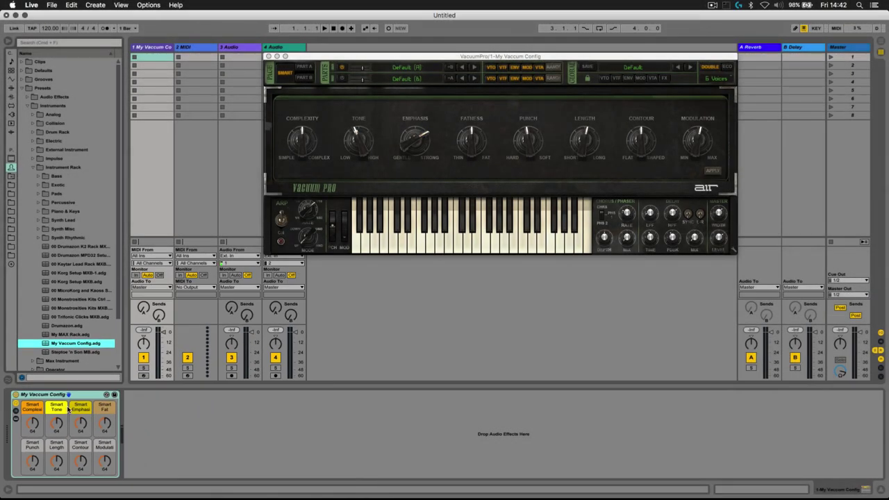
left_click(144, 285)
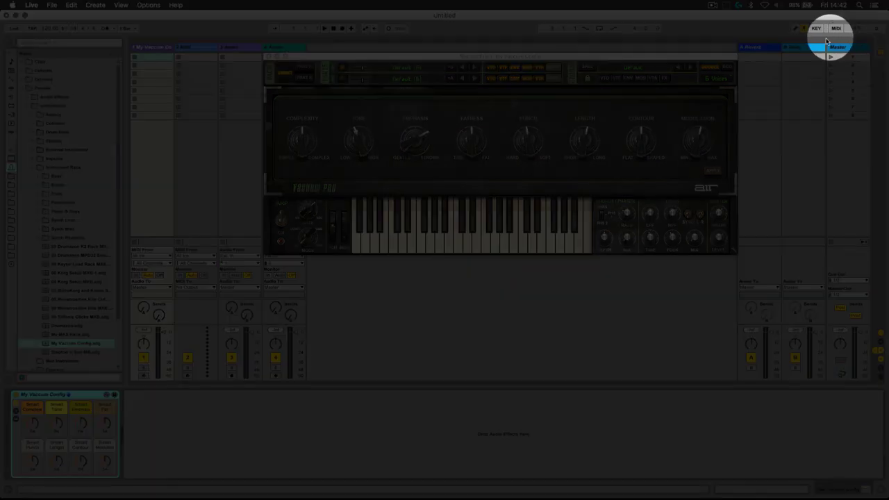
MIDI-map the eight Smart macros to Launch Control XL knobs CC 13 through CC 20.
left_click(838, 29)
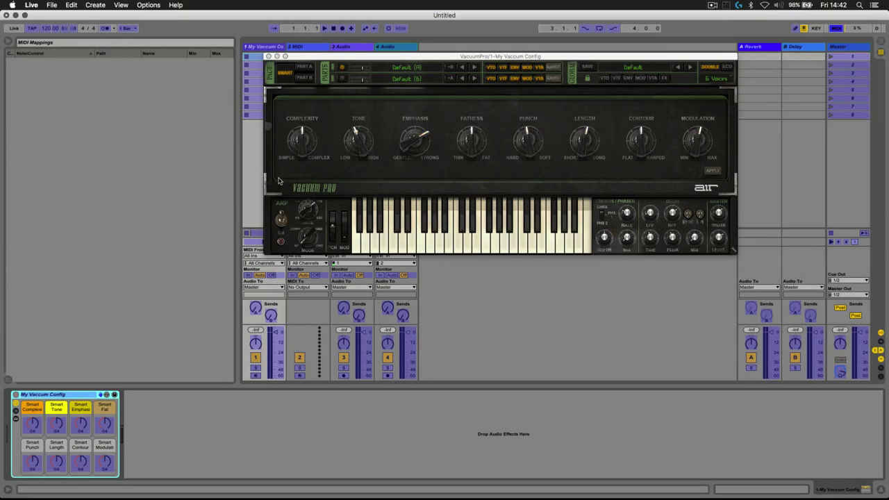
left_click(35, 425)
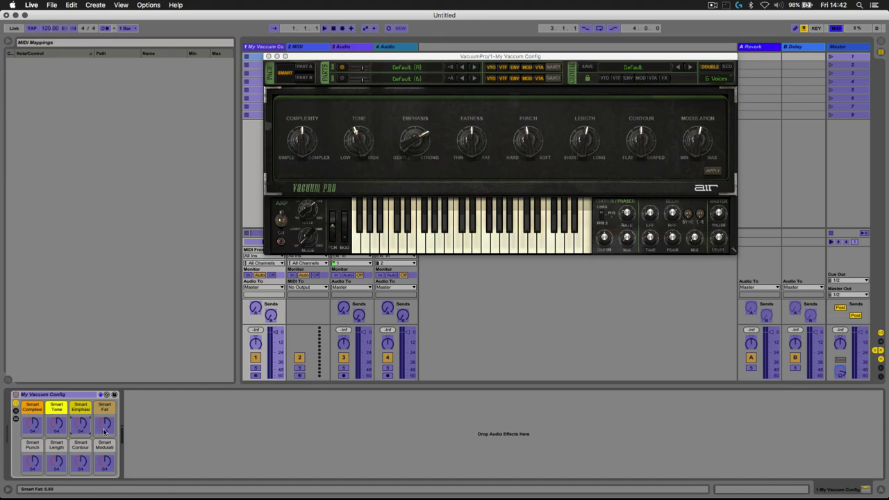
left_click(32, 429)
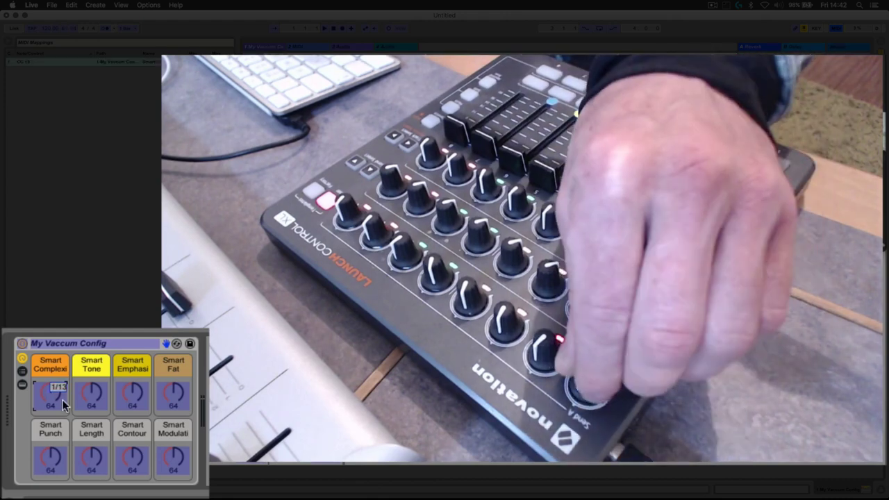
left_click(88, 403)
left_click(131, 402)
left_click(168, 398)
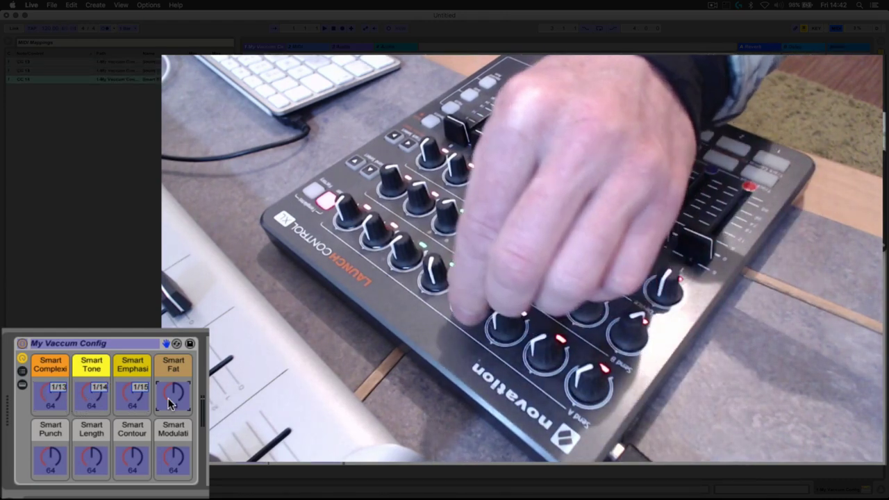
left_click(52, 462)
left_click(93, 462)
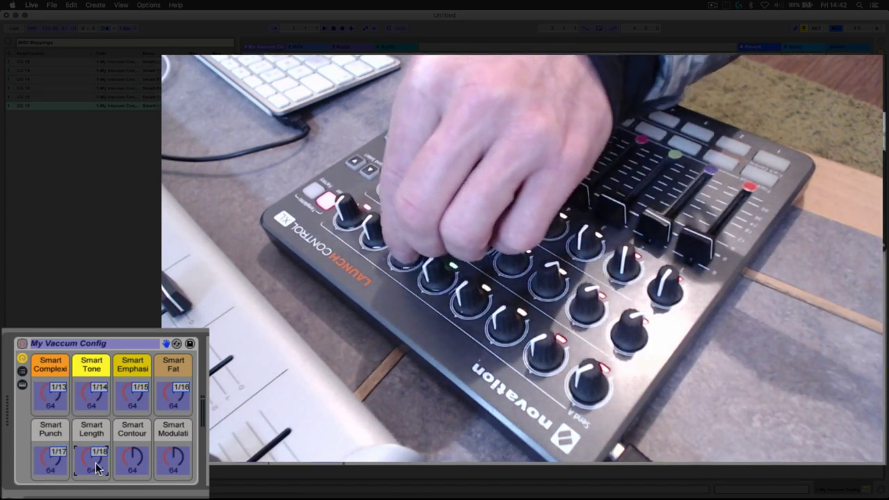
left_click(134, 464)
left_click(173, 467)
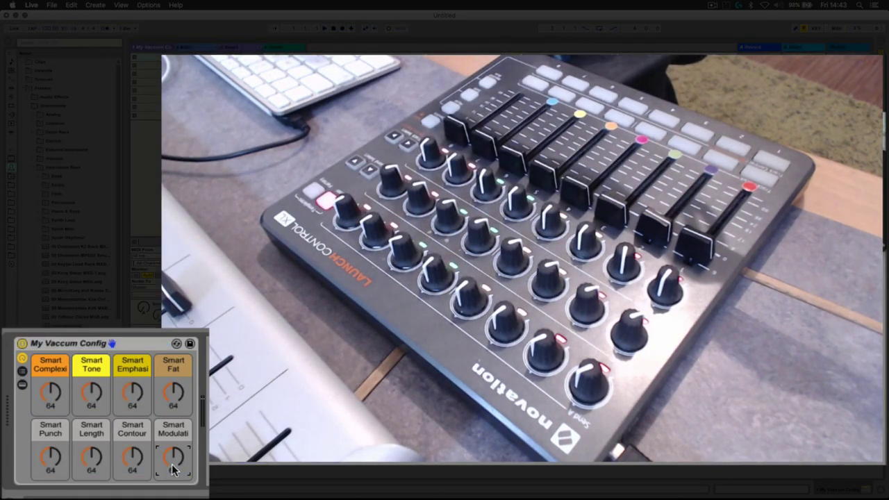
key("super+m")
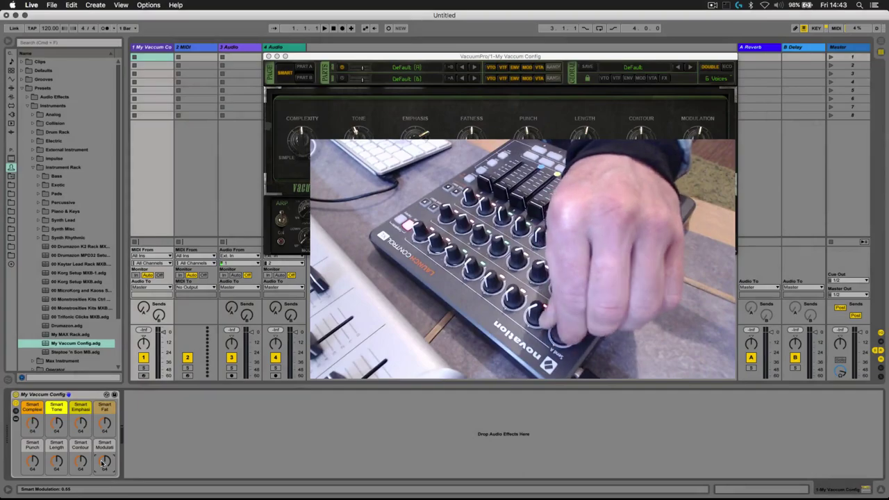